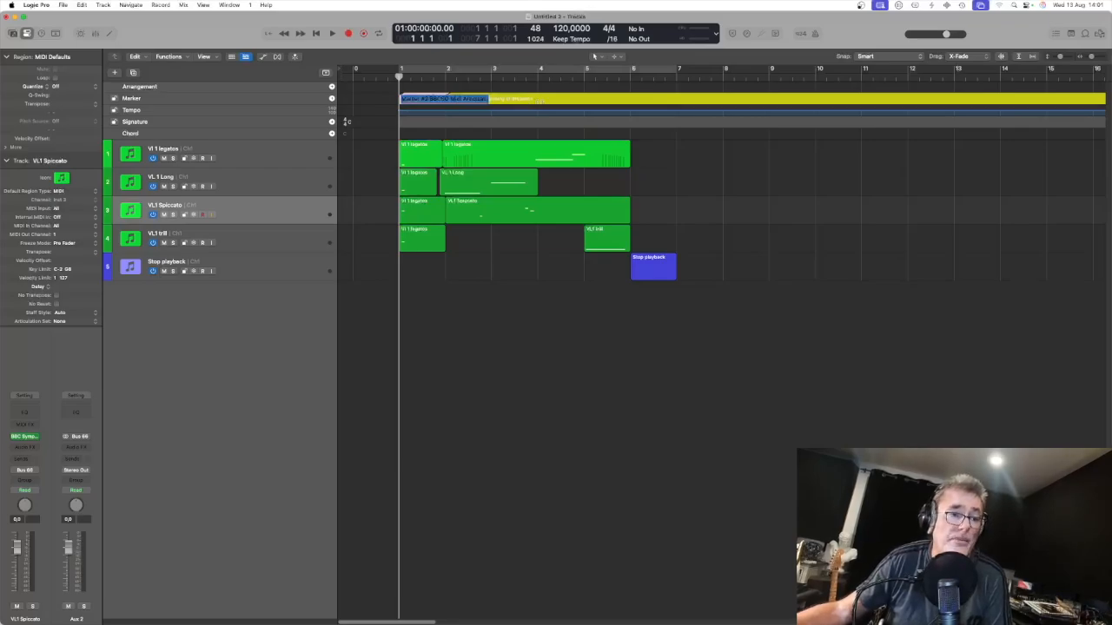
key("Escape")
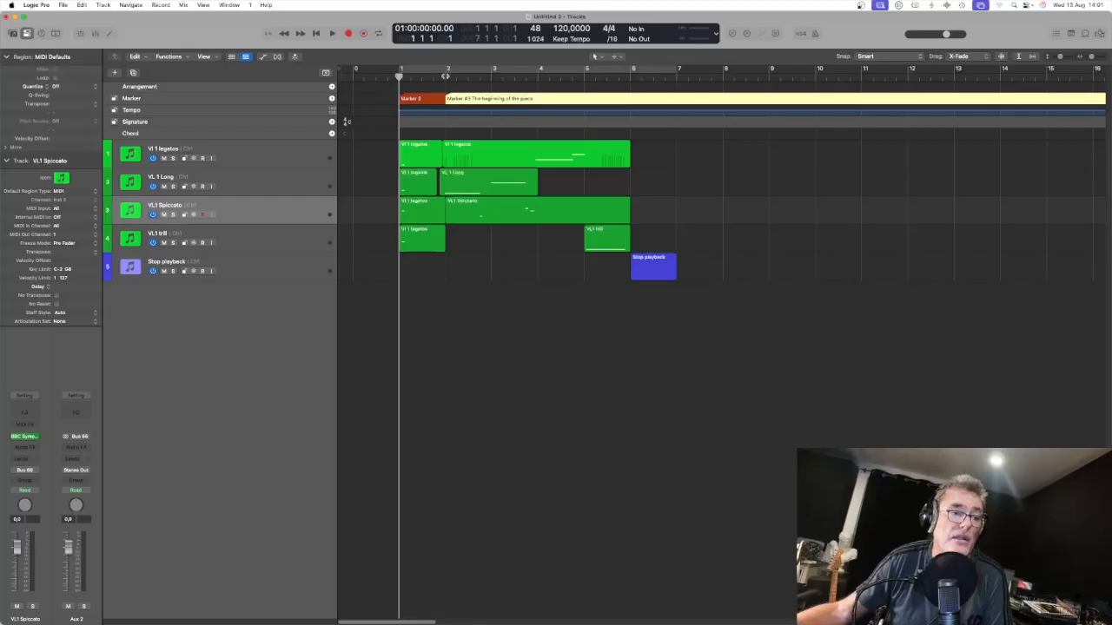
left_click(445, 77)
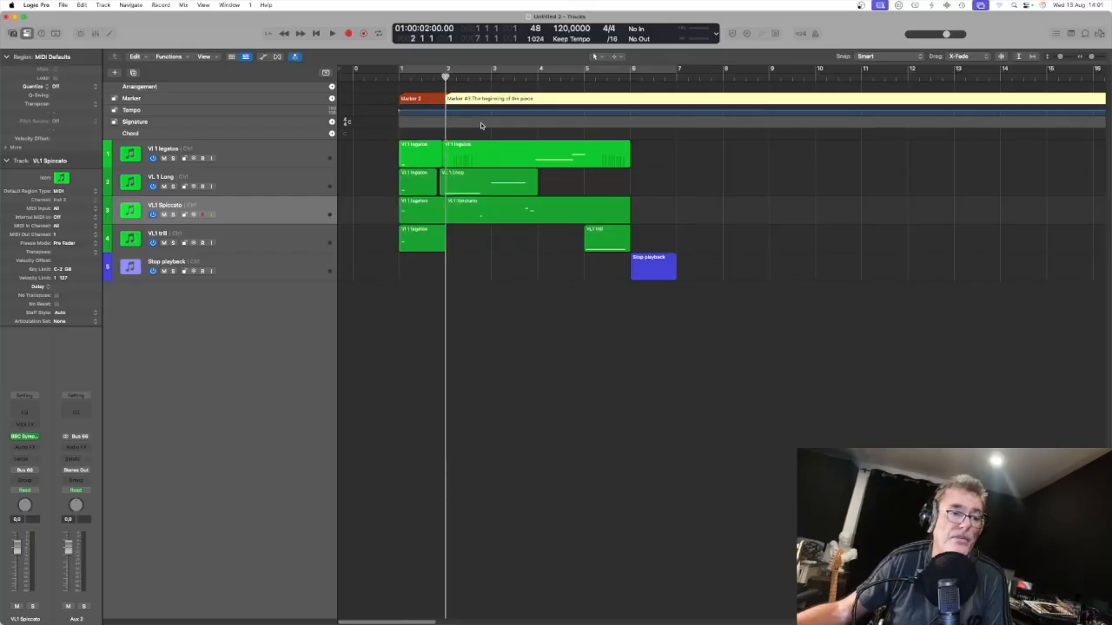
left_click(401, 74)
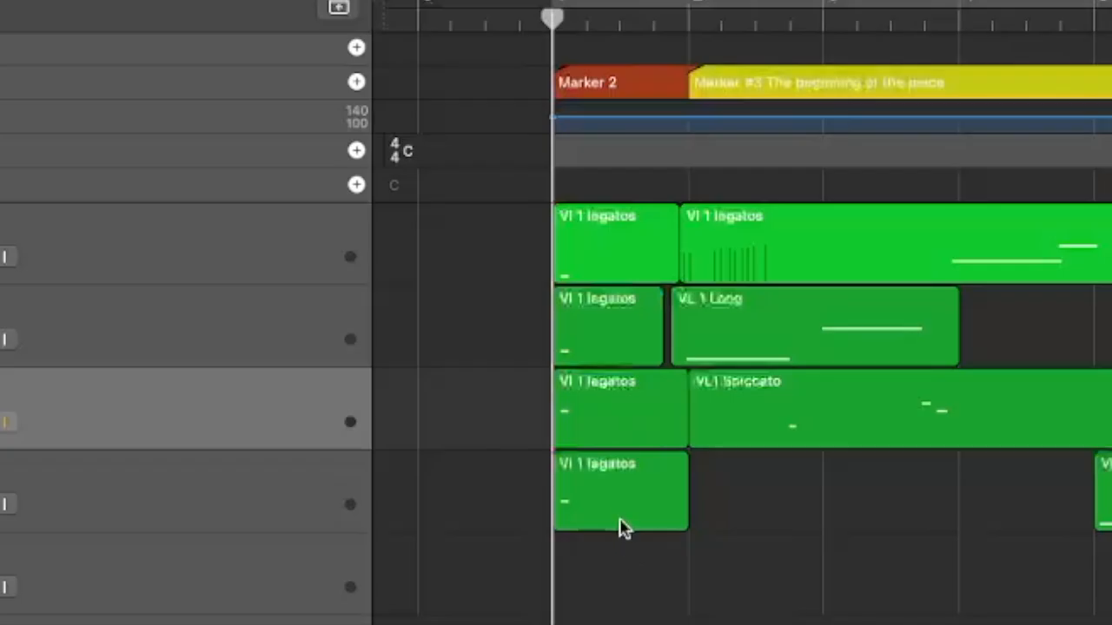
left_click(423, 247)
left_click(421, 219)
left_click(606, 354)
left_click(610, 259)
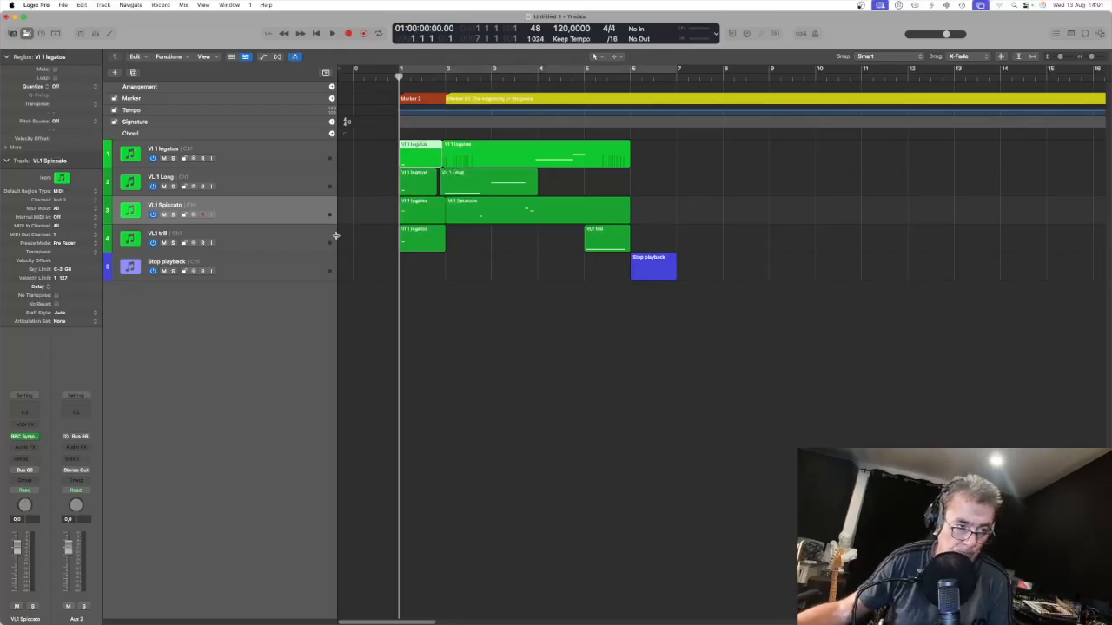
Step: Select the VI 1 legatos track and open its BBC Symphony Orchestra instrument window
left_click(260, 157)
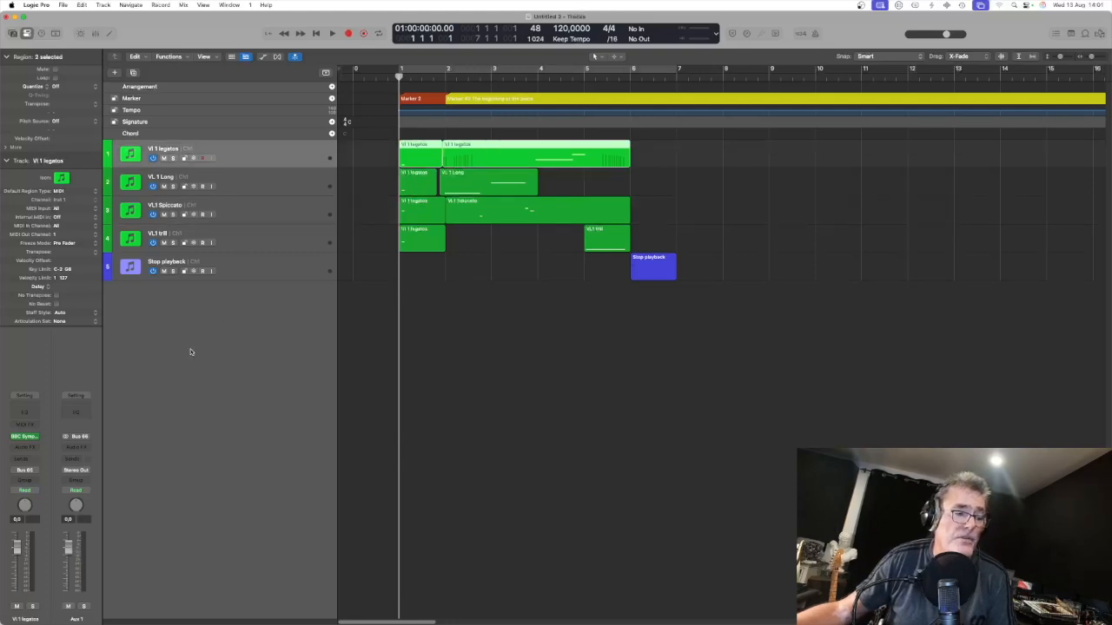
left_click(25, 437)
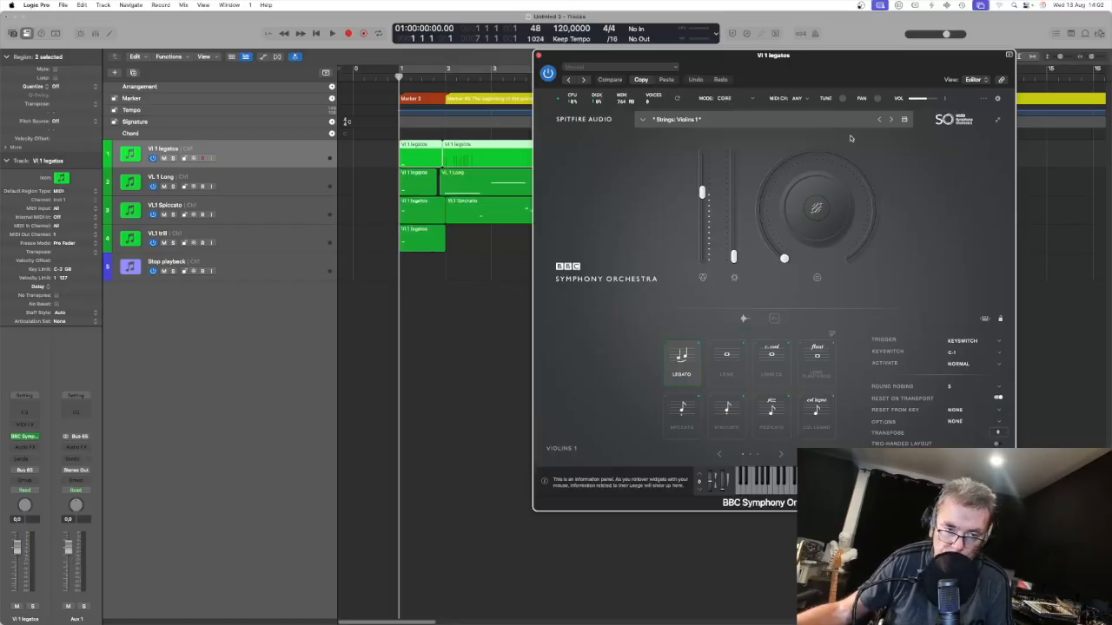
left_click_drag(861, 56, 845, 19)
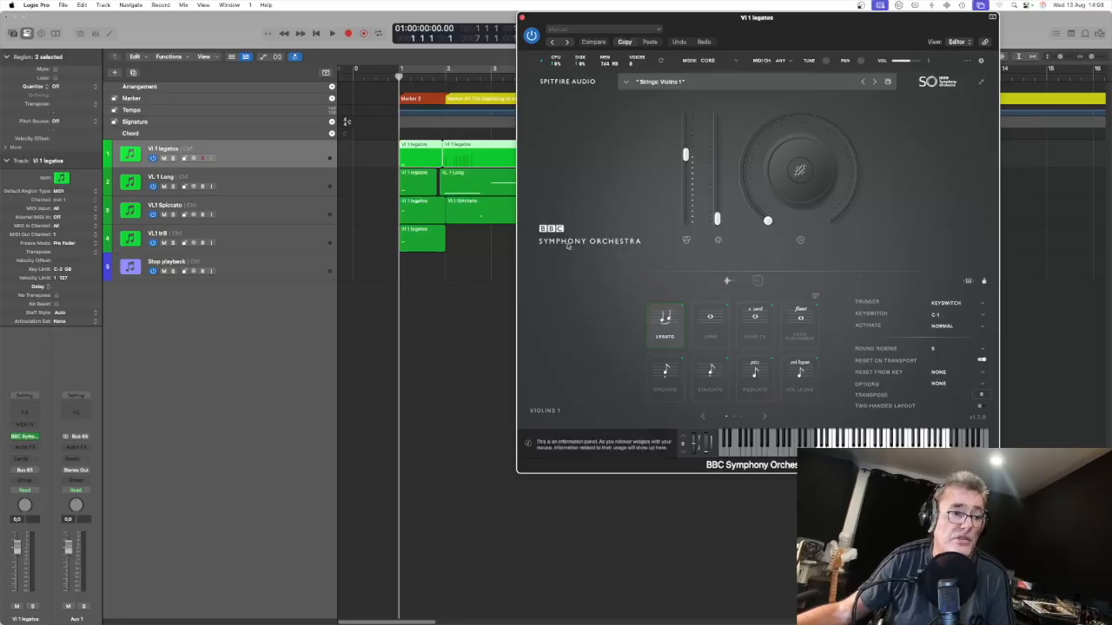
Step: Open the first VI 1 legatos region in the piano roll to examine its low keyswitch note, then close the editor and instrument window
left_click(422, 160)
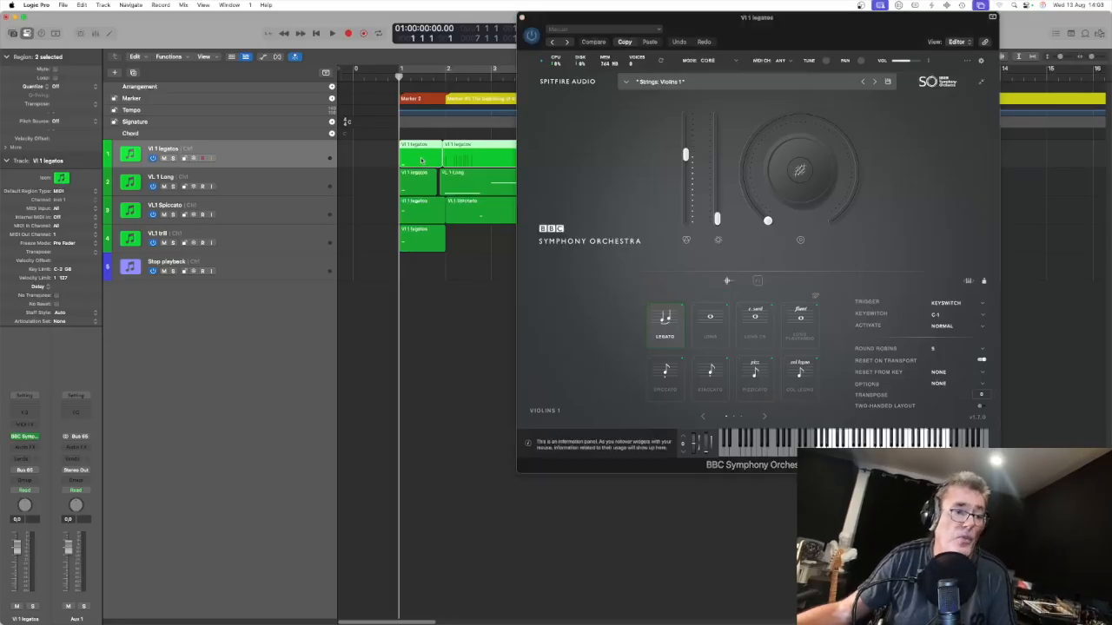
double_click(422, 159)
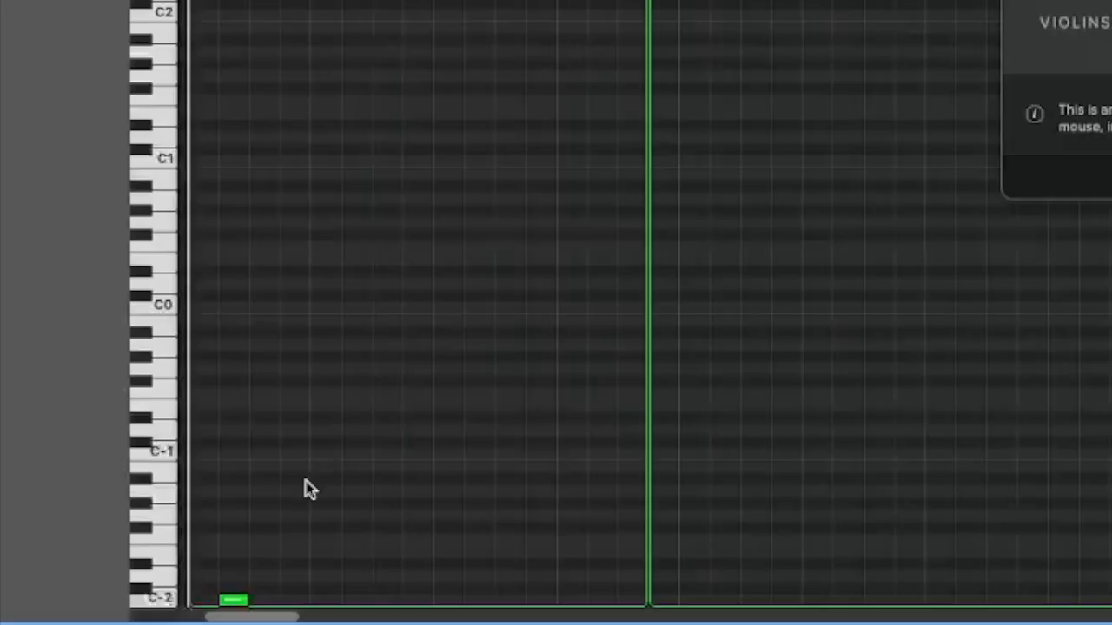
left_click_drag(248, 617, 235, 620)
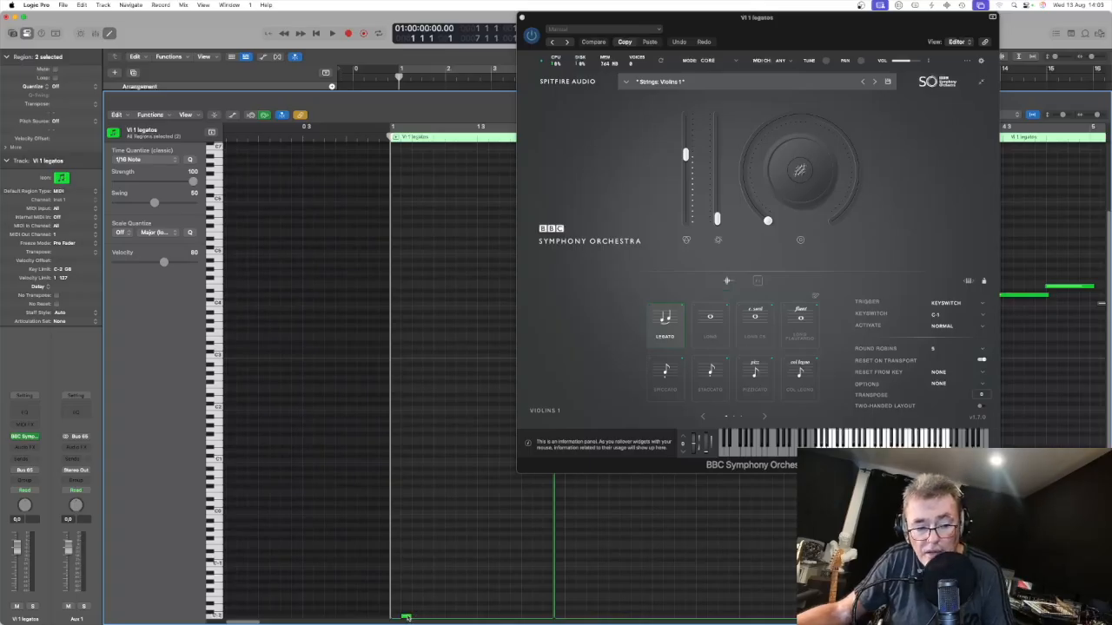
left_click(406, 617)
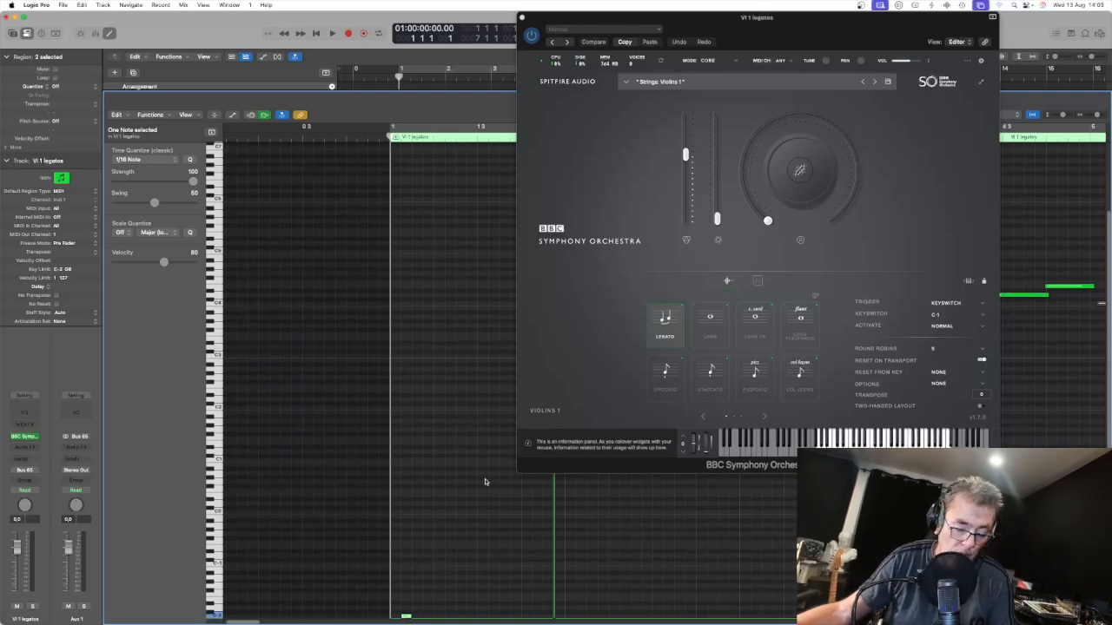
key("super+w")
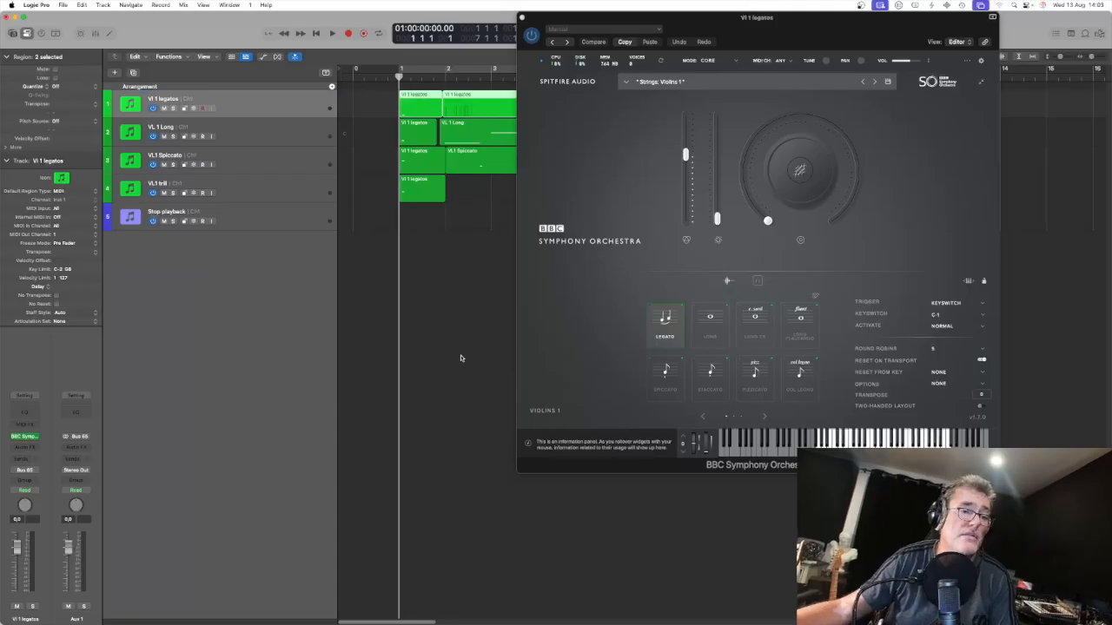
left_click(521, 16)
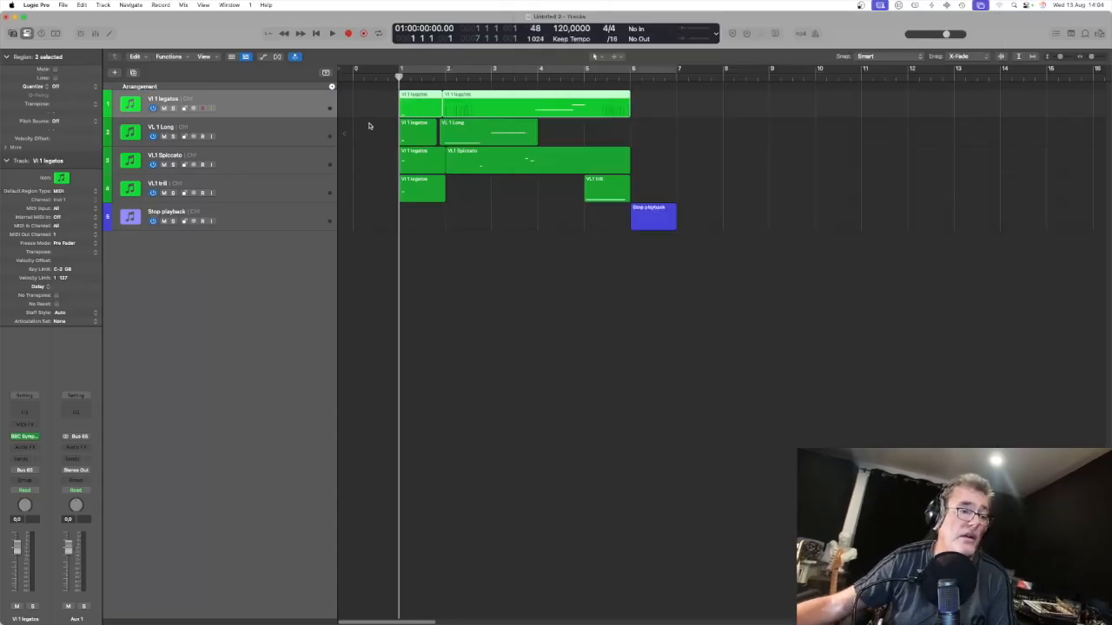
Step: Select the VL 1 Long track and open its BBC Symphony Orchestra instrument window
left_click(269, 137)
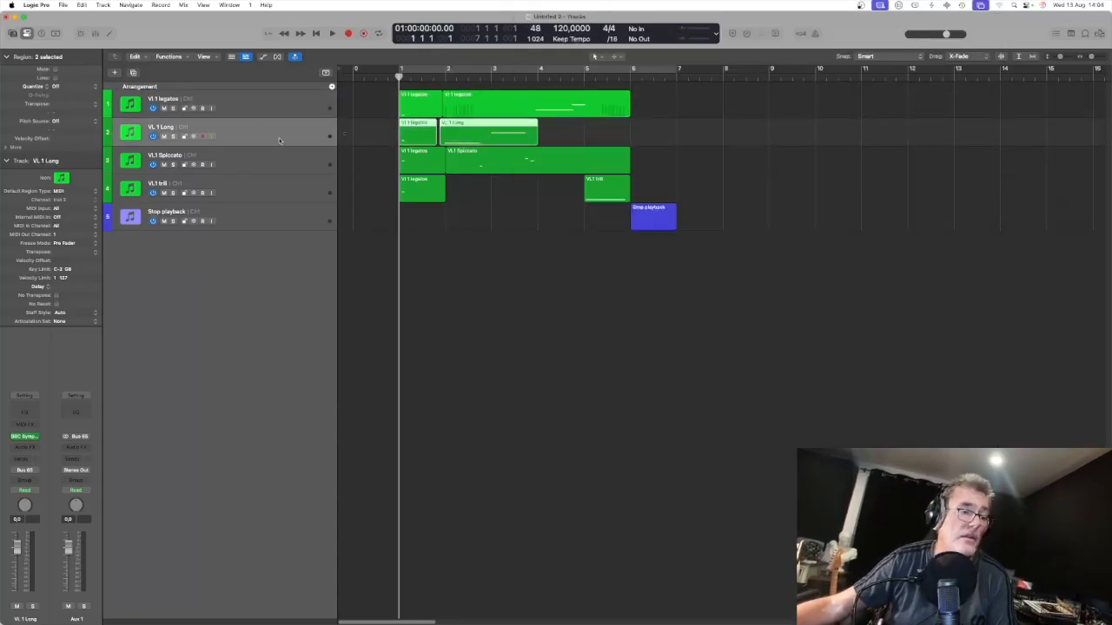
left_click(28, 439)
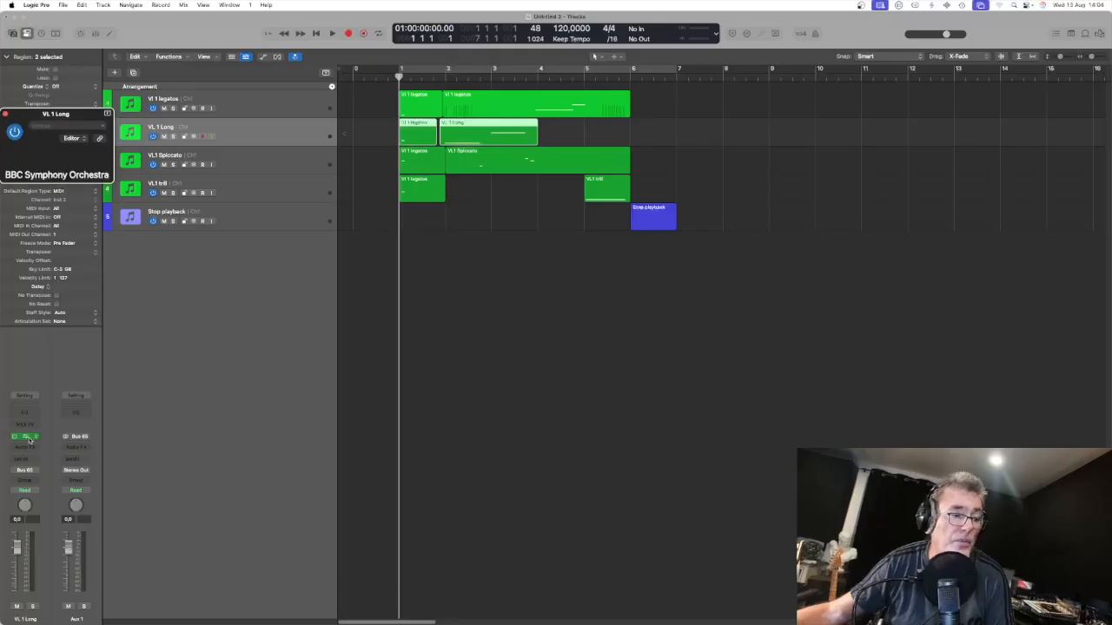
left_click_drag(335, 137, 875, 86)
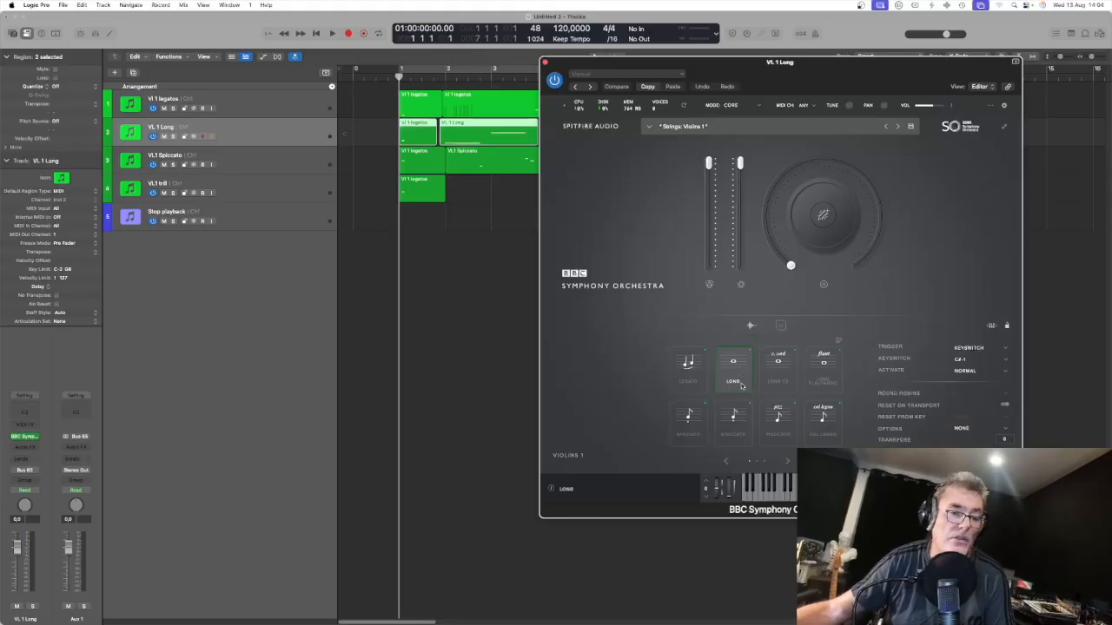
Step: Open the VL 1 Long track's first region in the piano roll and locate its keyswitch note near C-2
double_click(419, 136)
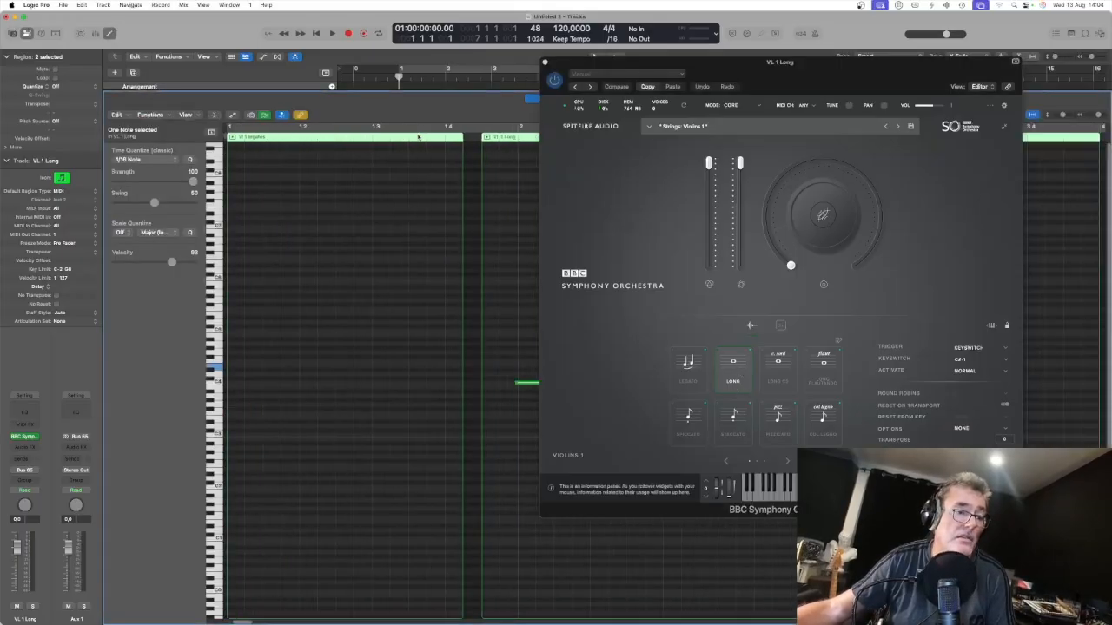
left_click(567, 590)
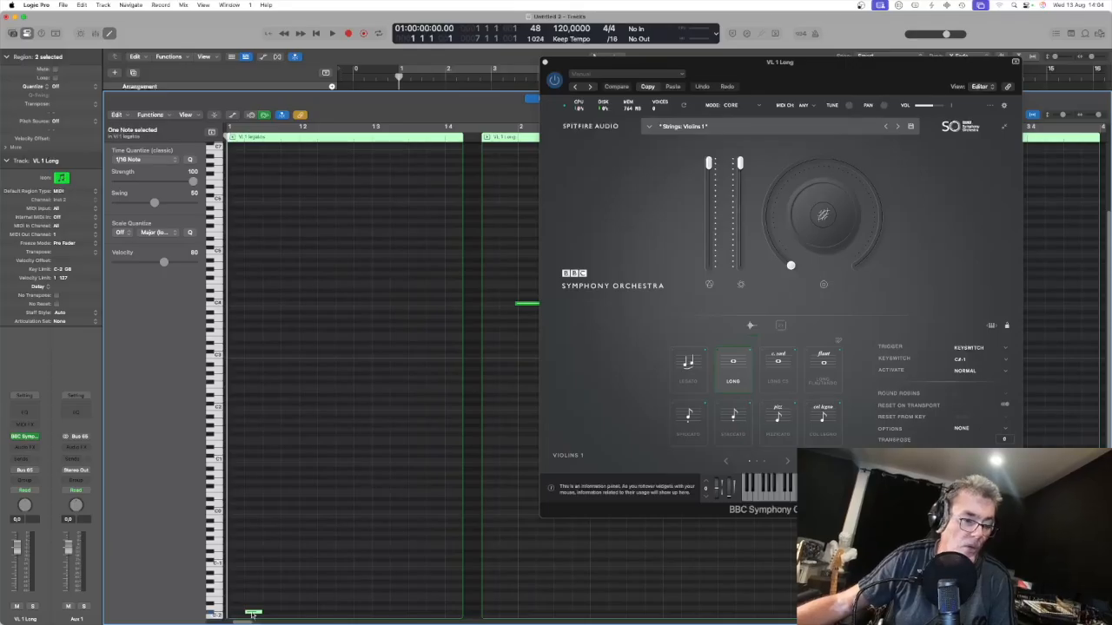
mouse_move(252, 614)
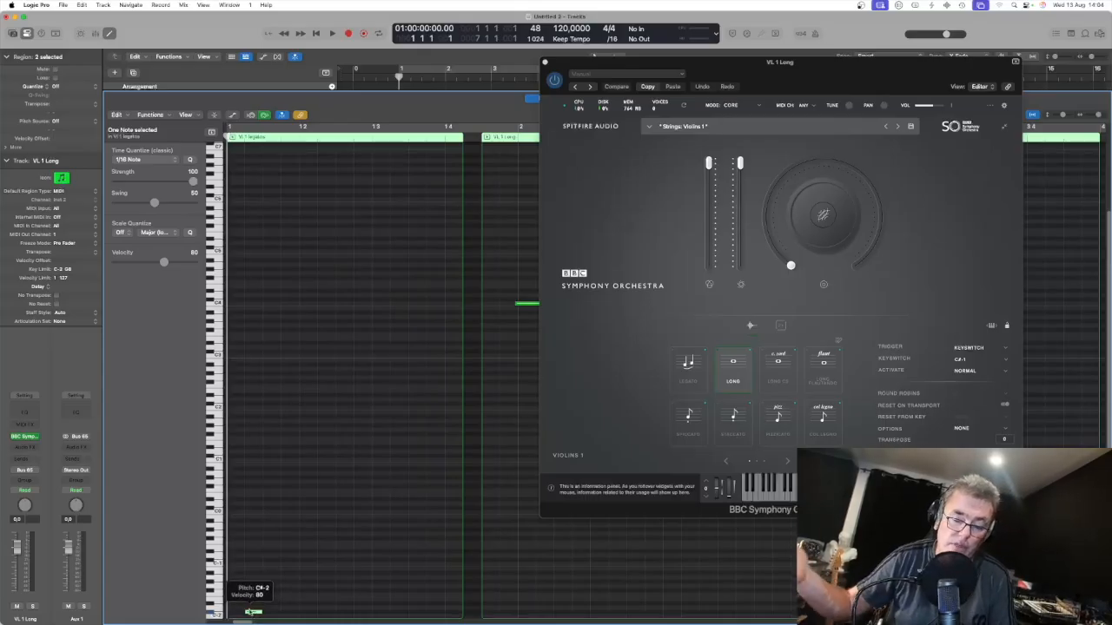
left_click(287, 602)
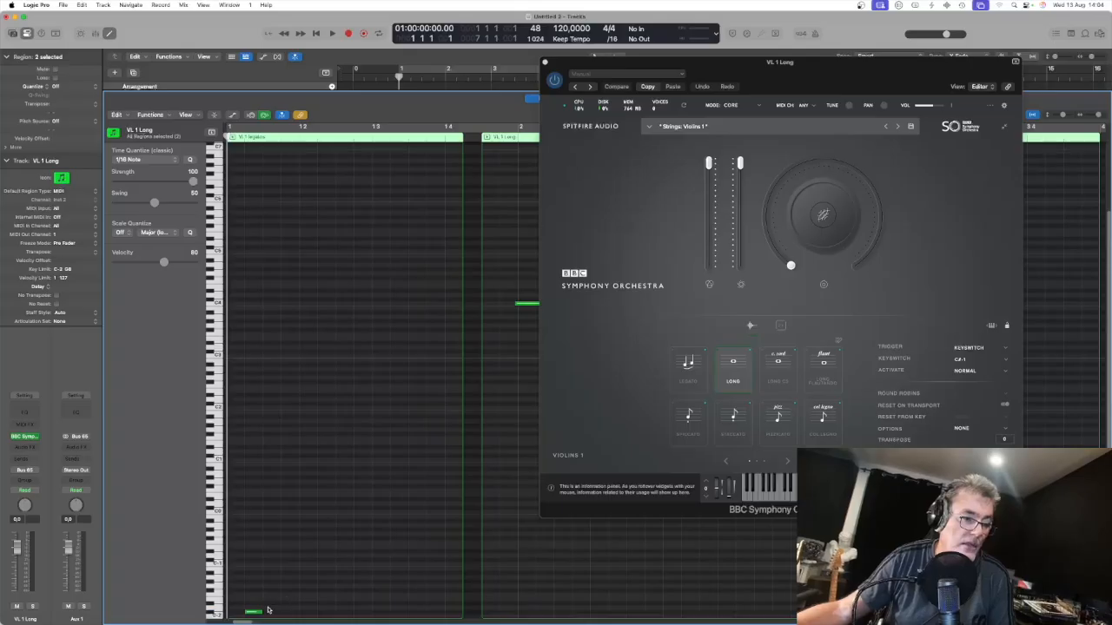
Step: Audition articulations by moving the VL 1 Long keyswitch note up through D-2 and back to C#-2, then close the editor and plugin windows
left_click(253, 613)
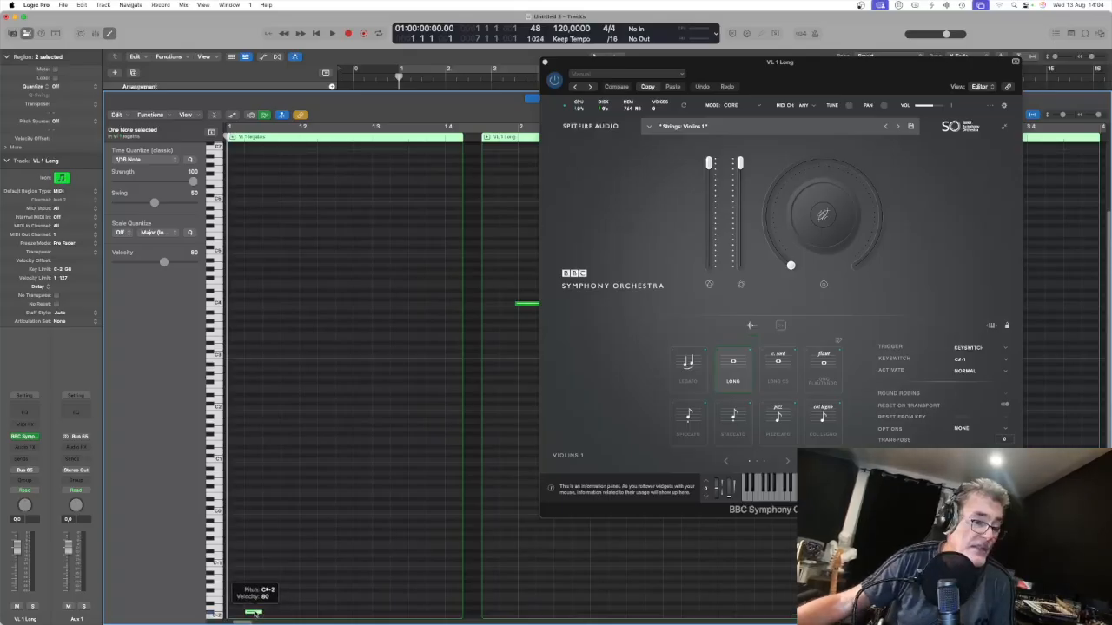
left_click(254, 614)
left_click_drag(254, 614, 254, 611)
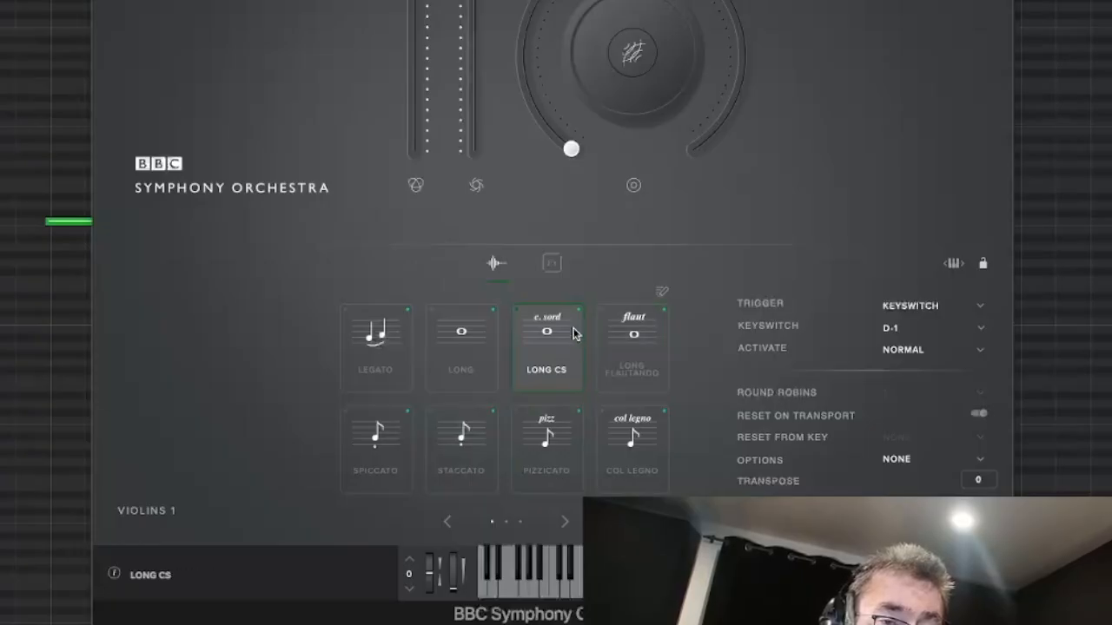
left_click(558, 377)
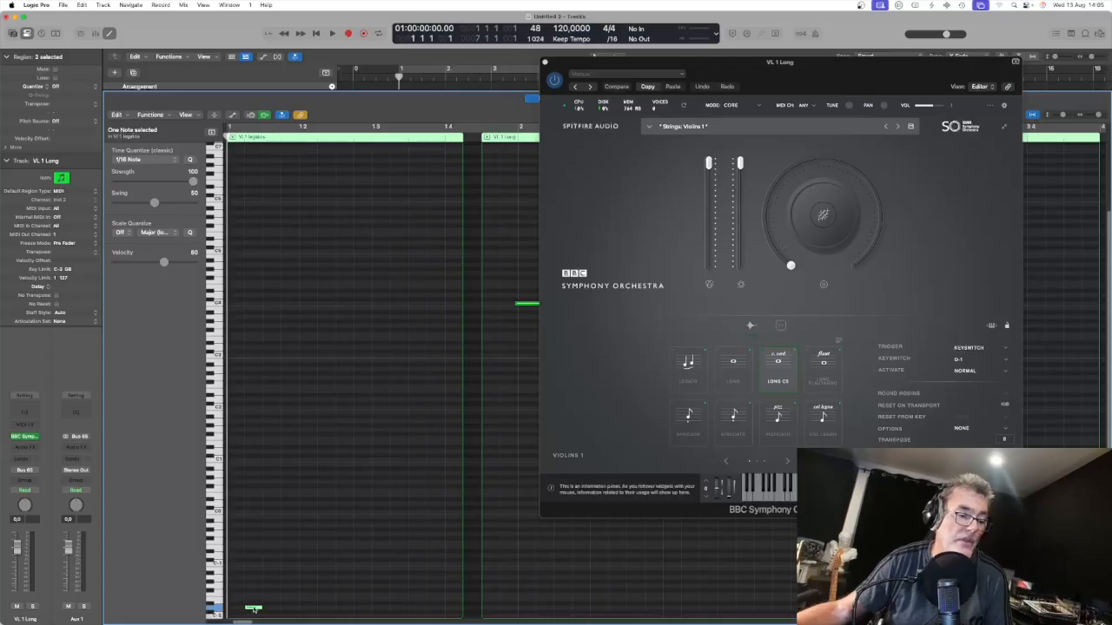
left_click_drag(252, 610, 253, 604)
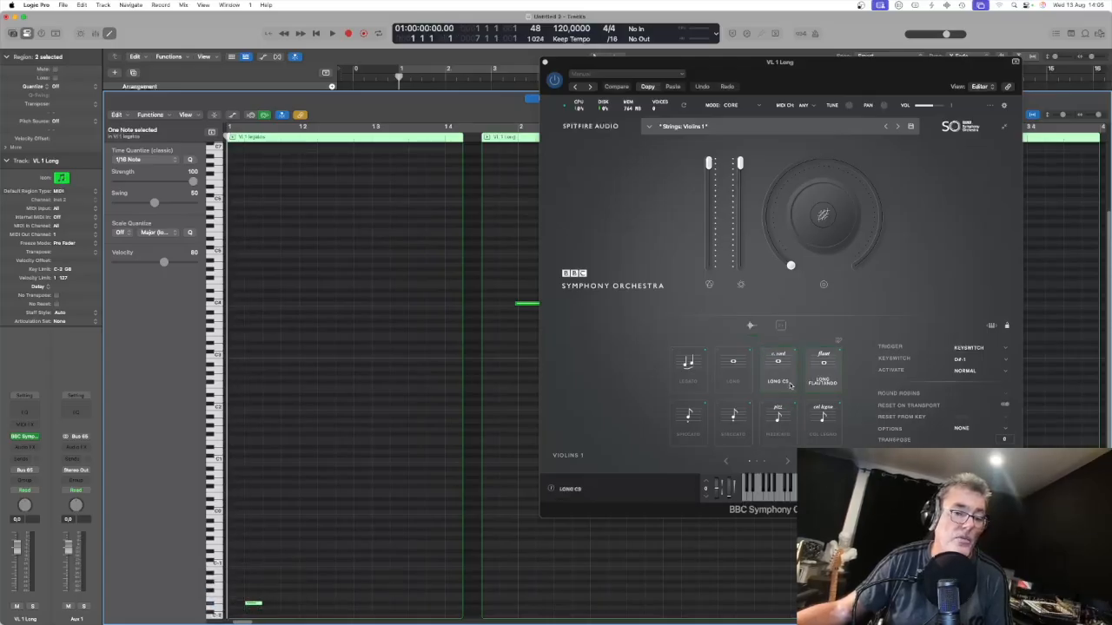
left_click(829, 379)
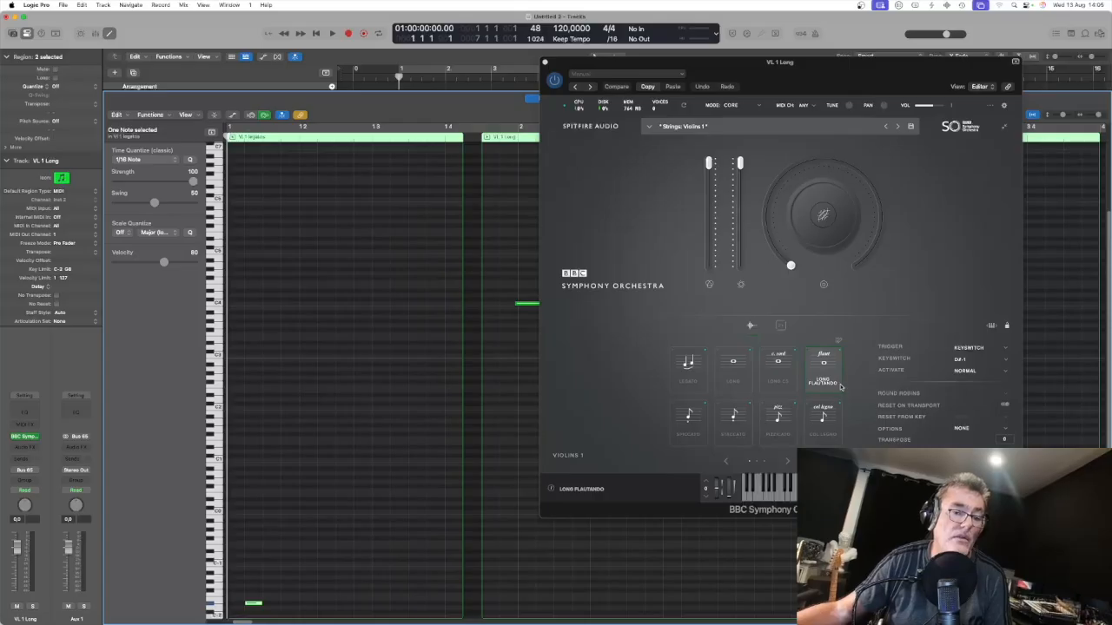
left_click(252, 607)
left_click_drag(252, 607, 252, 609)
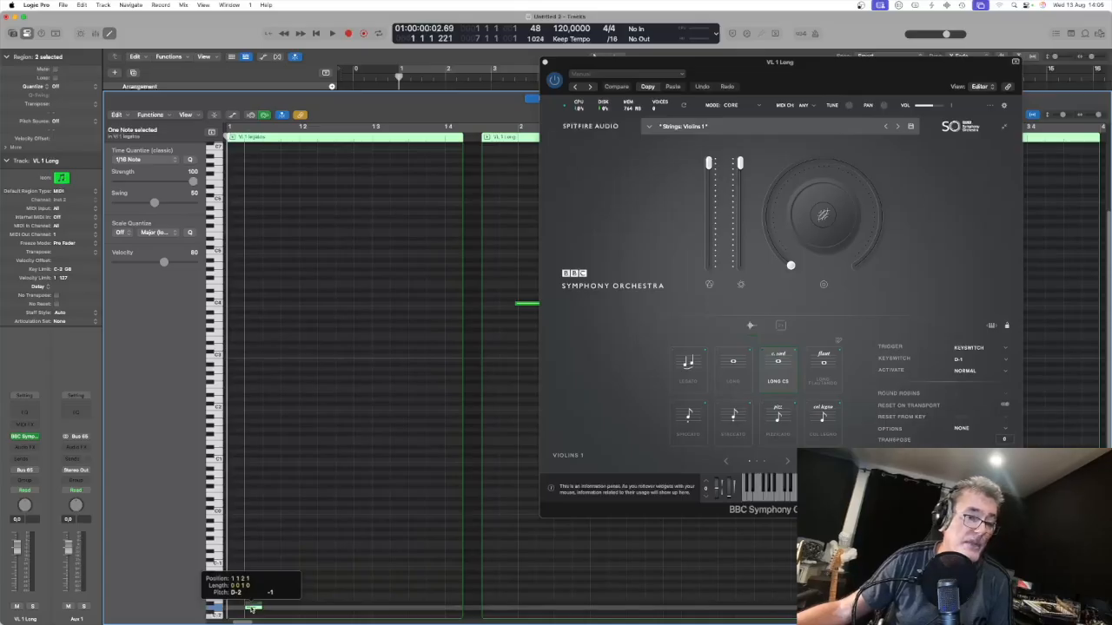
left_click_drag(252, 610, 252, 613)
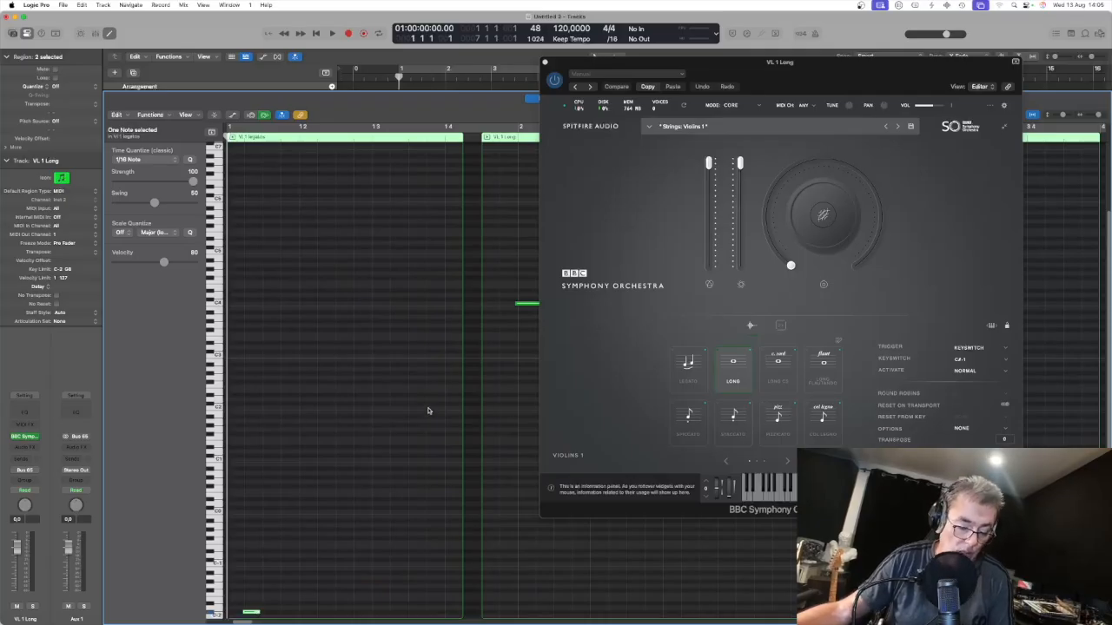
key("p")
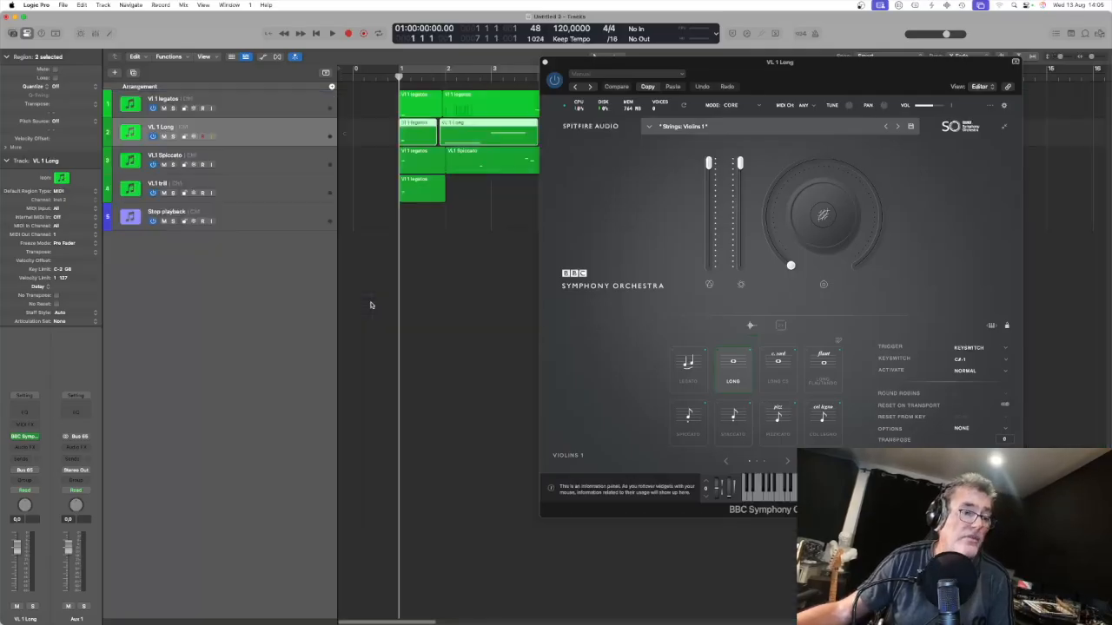
key("v")
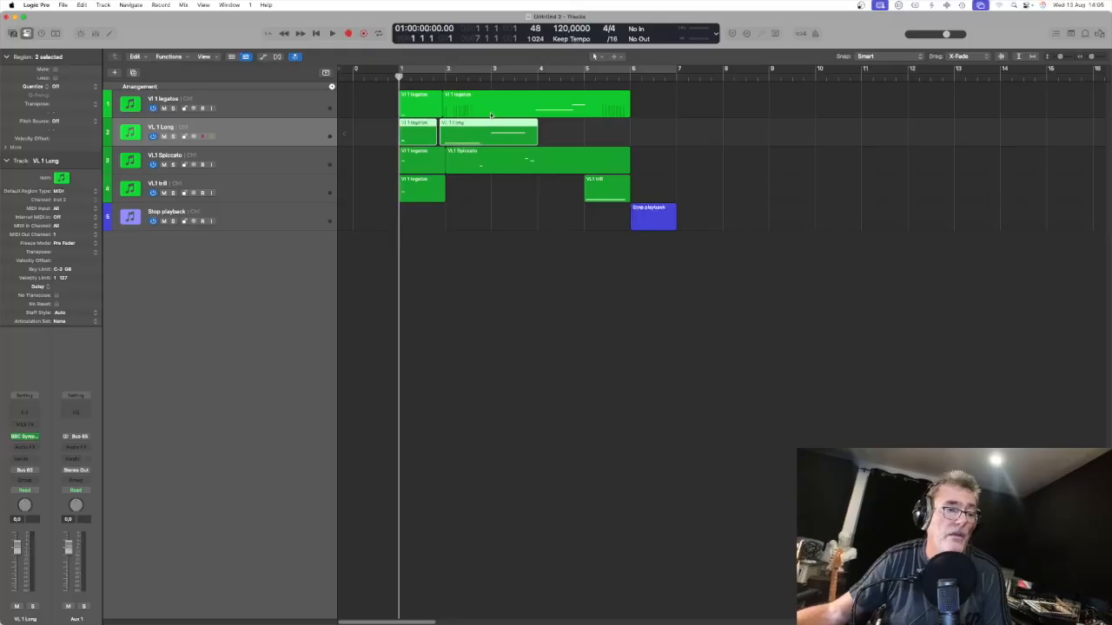
Step: Select the VI 1 legatos track, open its instrument and choose the Long CS articulation
left_click(297, 107)
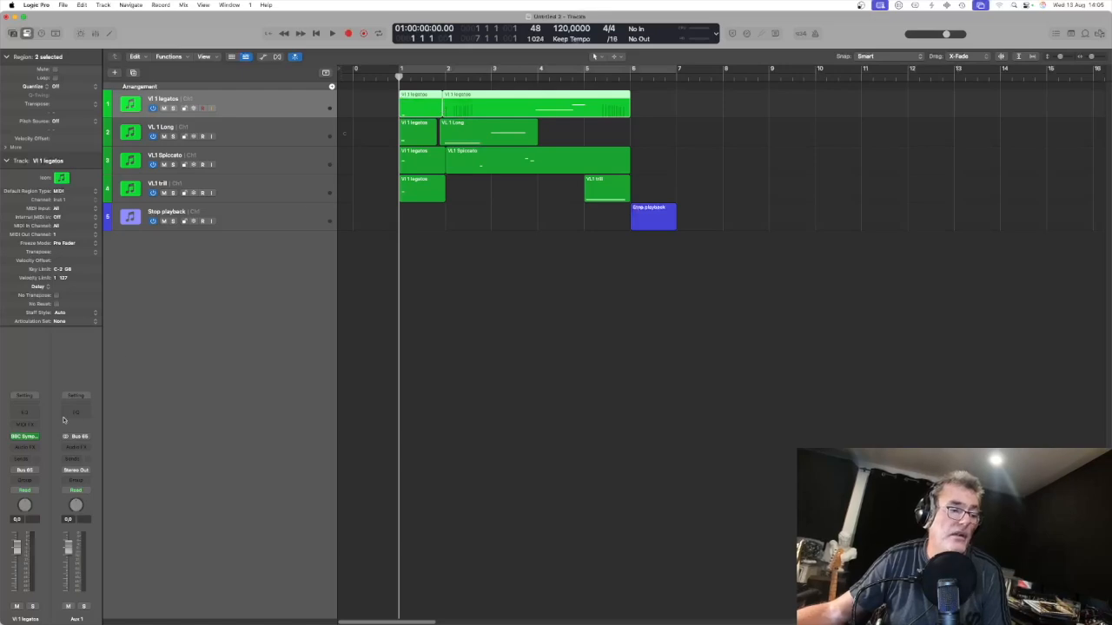
left_click(29, 439)
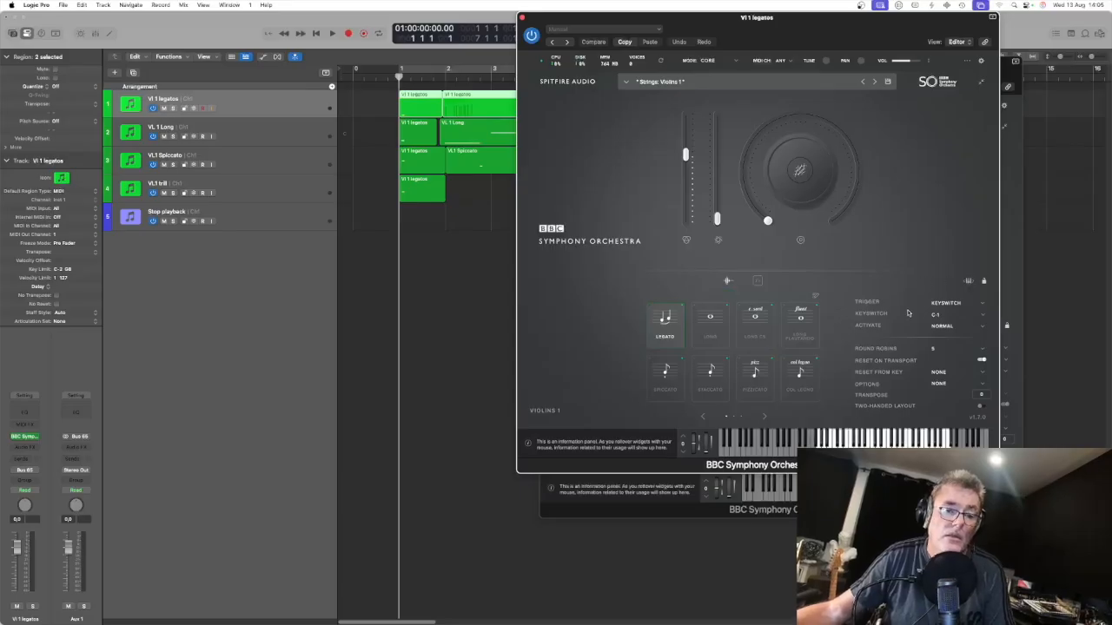
left_click(758, 330)
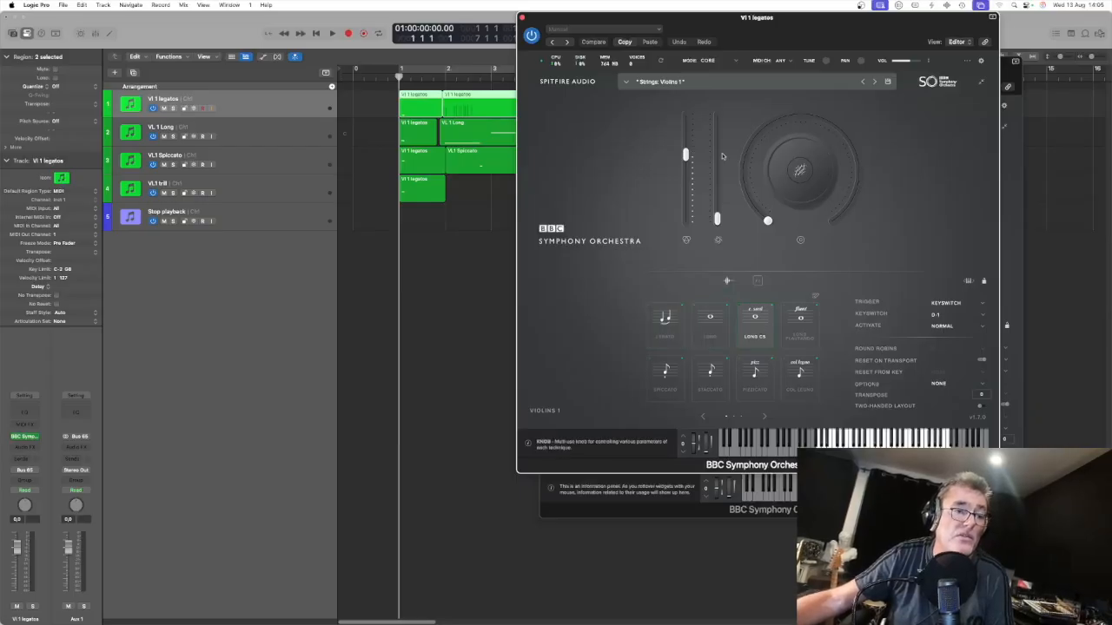
Step: Close both instrument windows and show the global tracks again
left_click(524, 18)
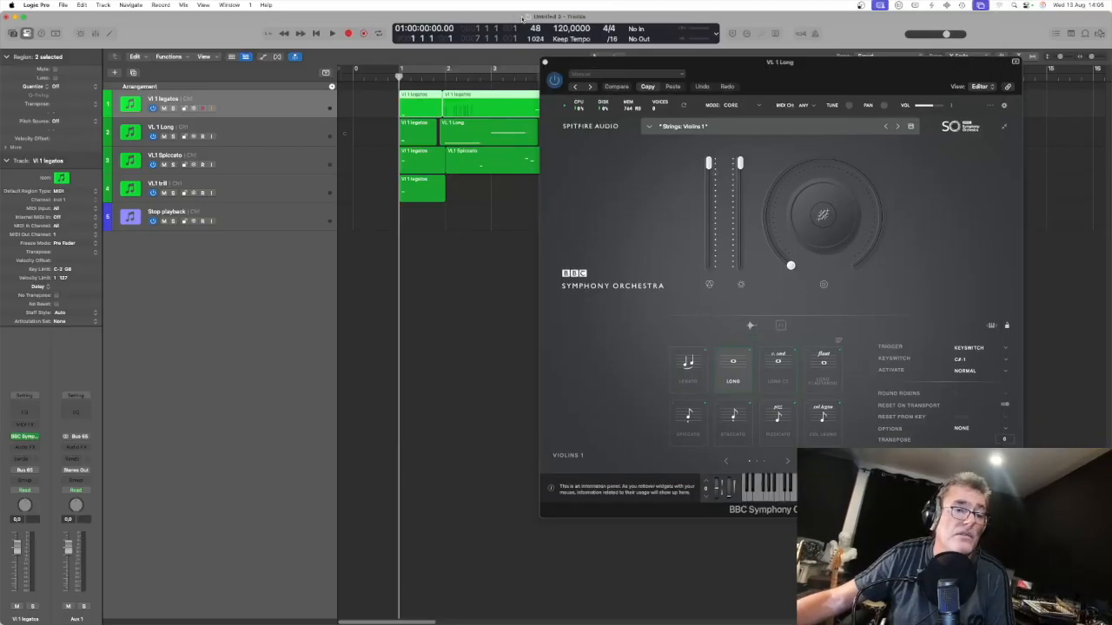
left_click(545, 64)
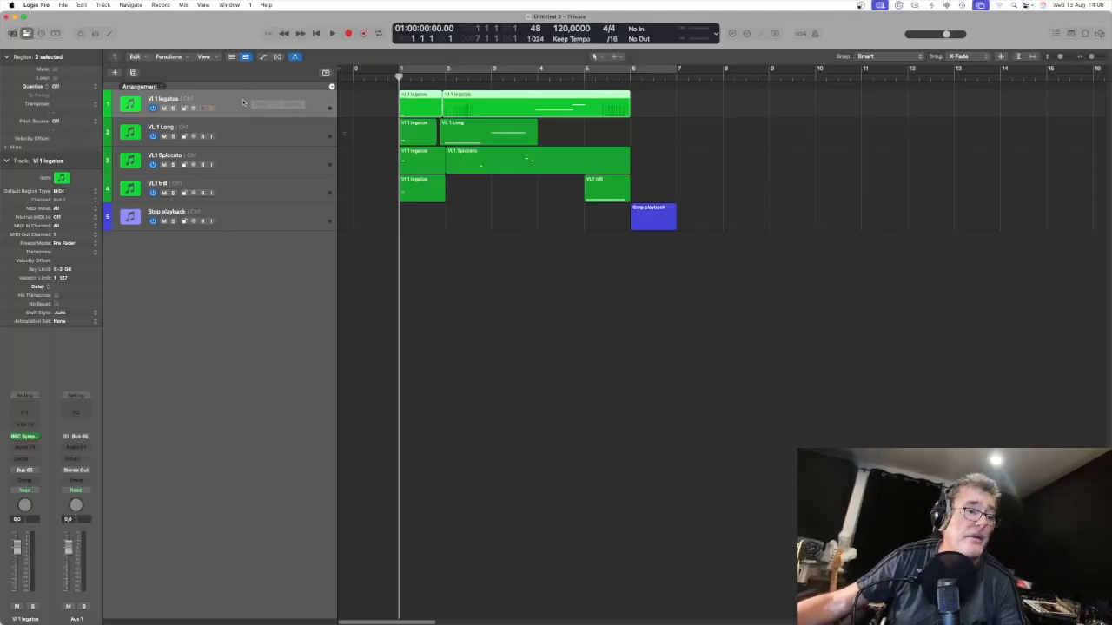
key("g")
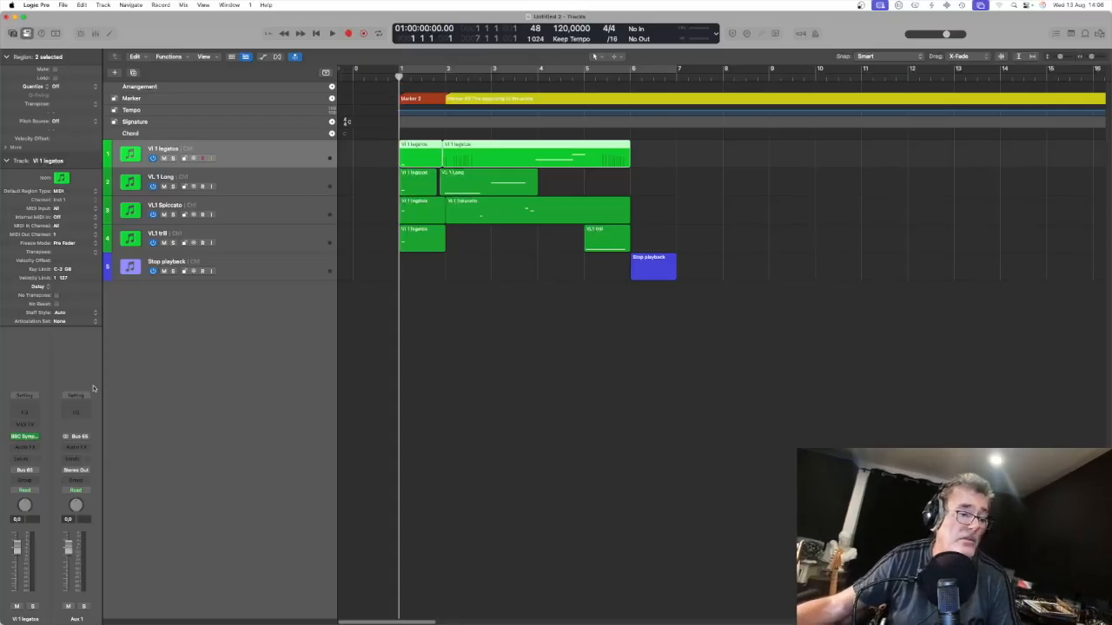
Step: Open the VI 1 legatos track's BBC Symphony Orchestra instrument window, reposition it, and select the Long CS articulation
left_click(26, 436)
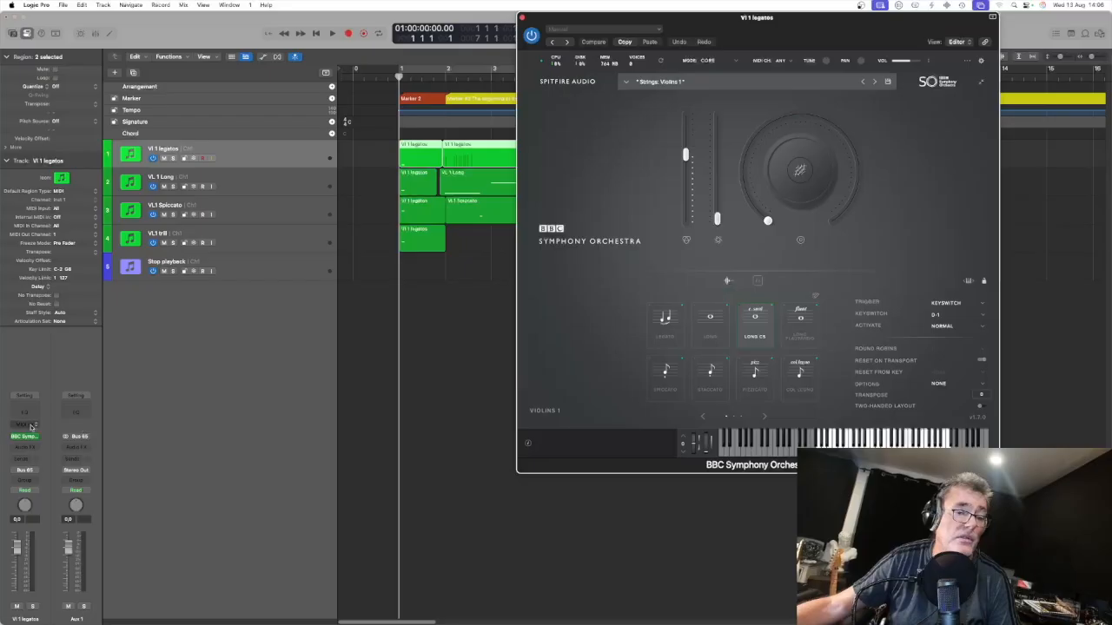
left_click_drag(854, 35, 918, 61)
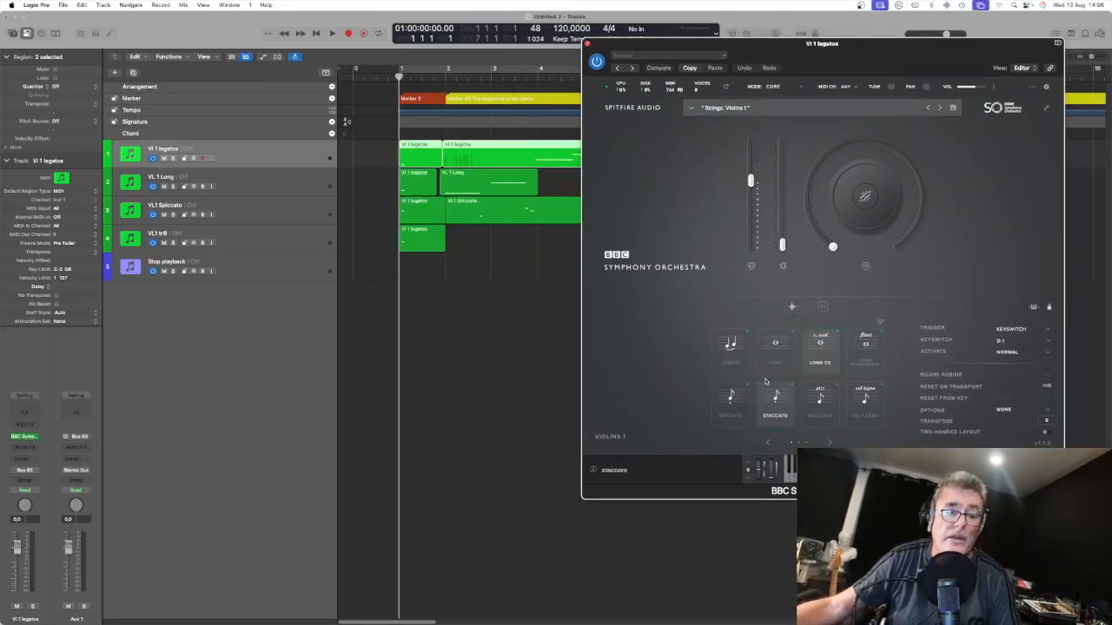
left_click(820, 365)
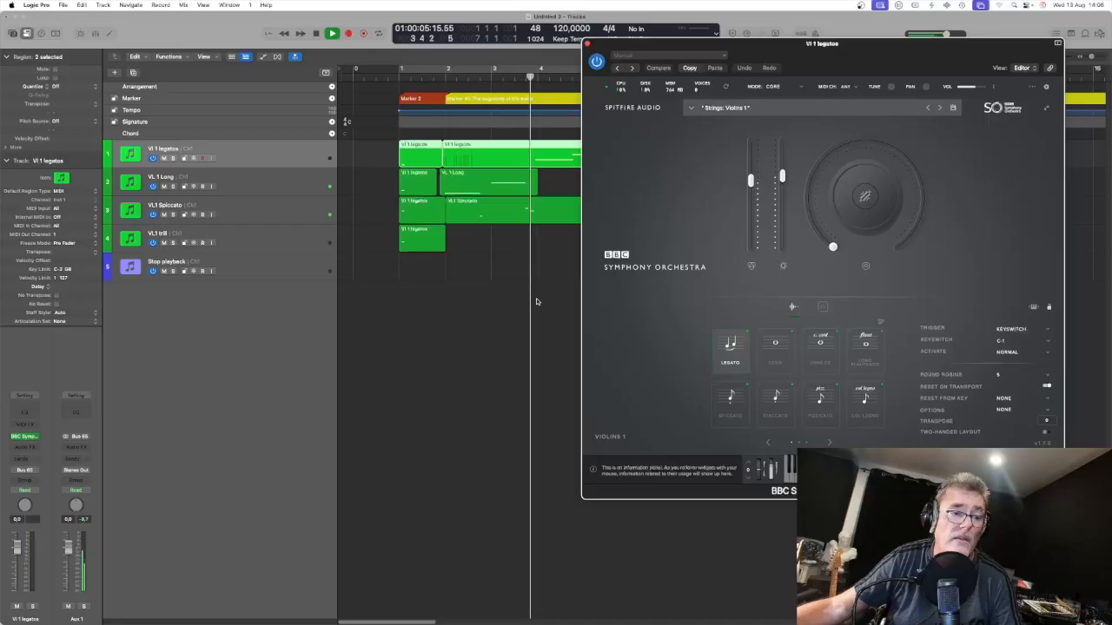
Step: Move the instrument window down and stop playback after hearing the region's keyswitch change the articulation
left_click_drag(864, 61, 861, 103)
key("space")
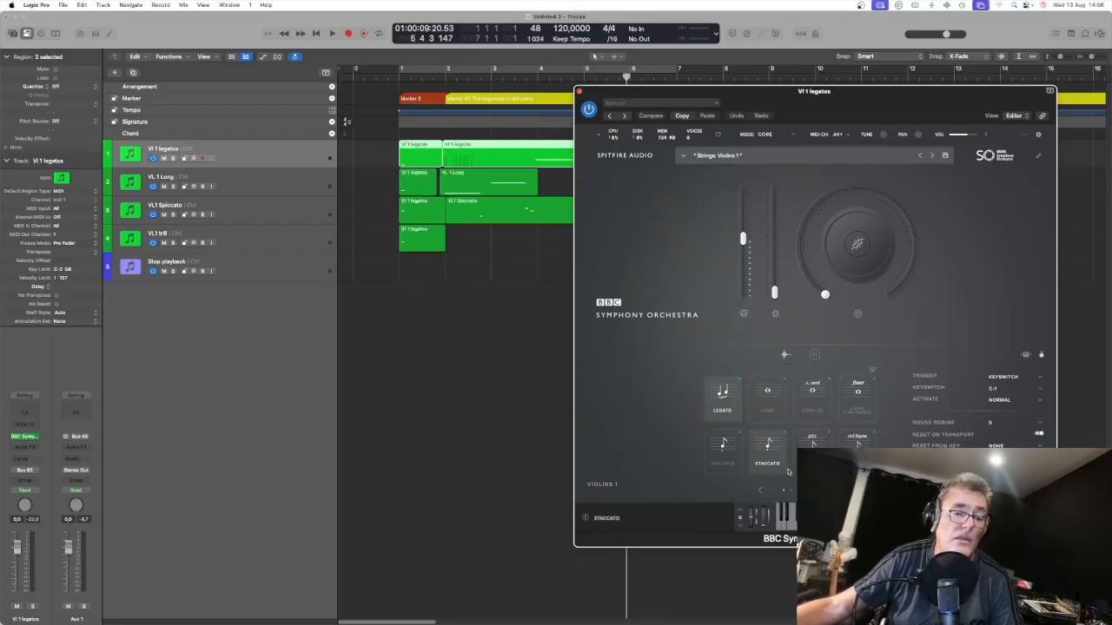
Step: Select the Pizzicato articulation, return to the project start, and play back and stop to hear the keyswitch take effect
left_click(812, 441)
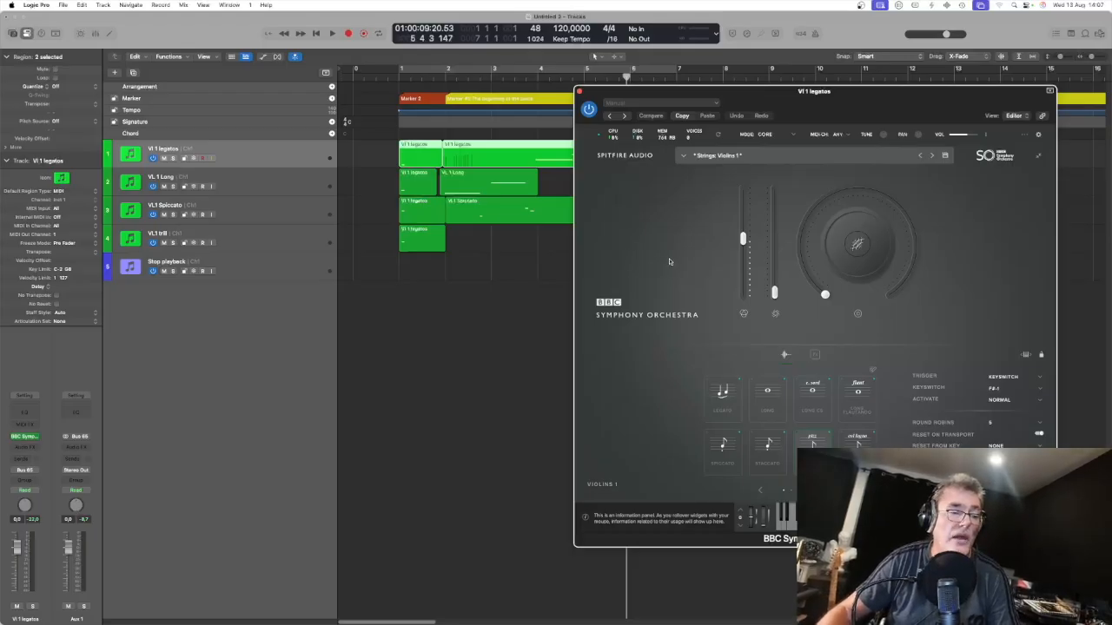
key("Return")
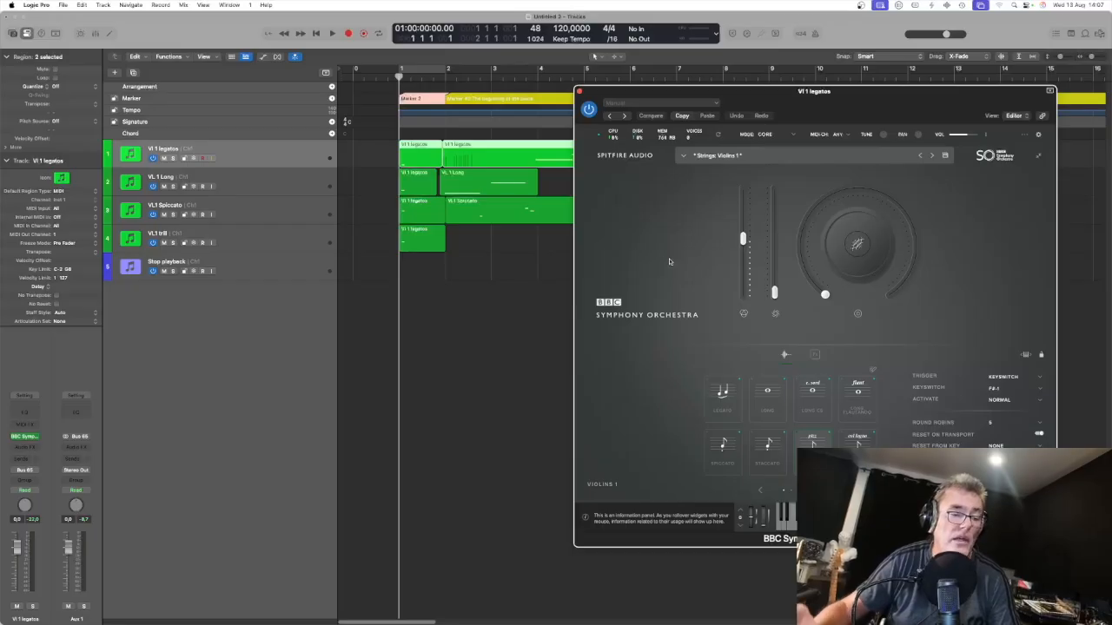
key("space")
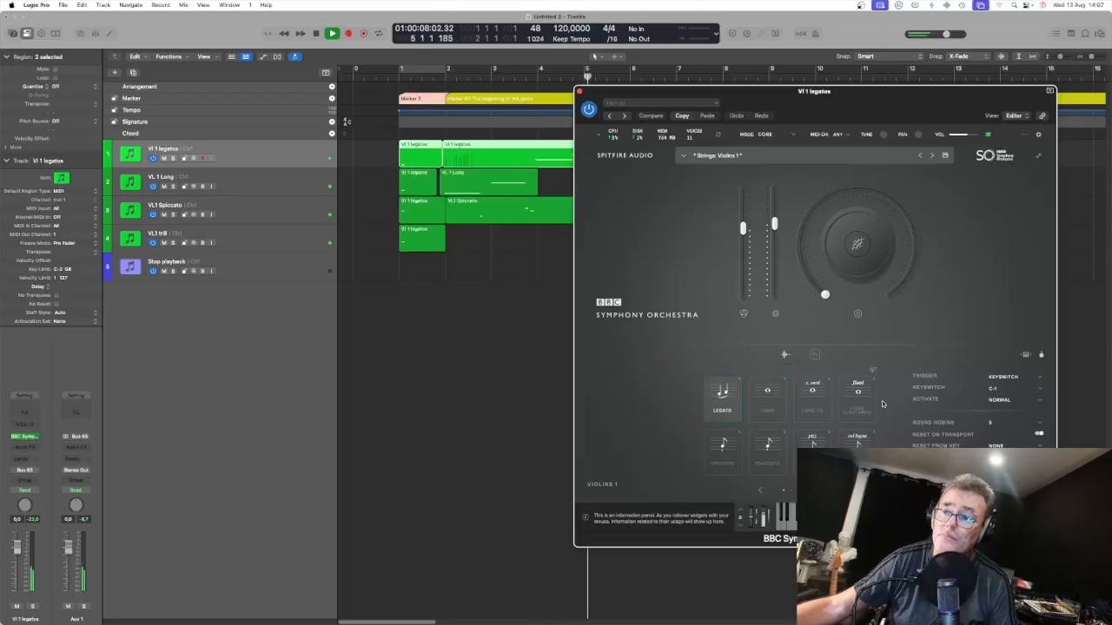
key("space")
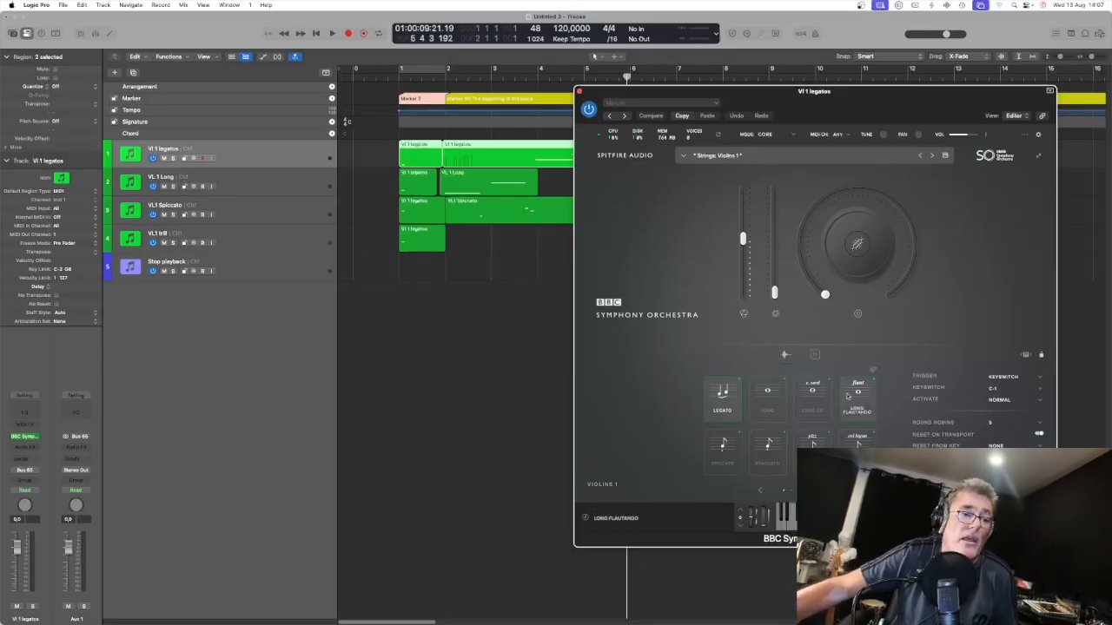
Step: Create a cycle range in the ruler and adjust it to span bars 1 to 6
left_click_drag(448, 69, 732, 237)
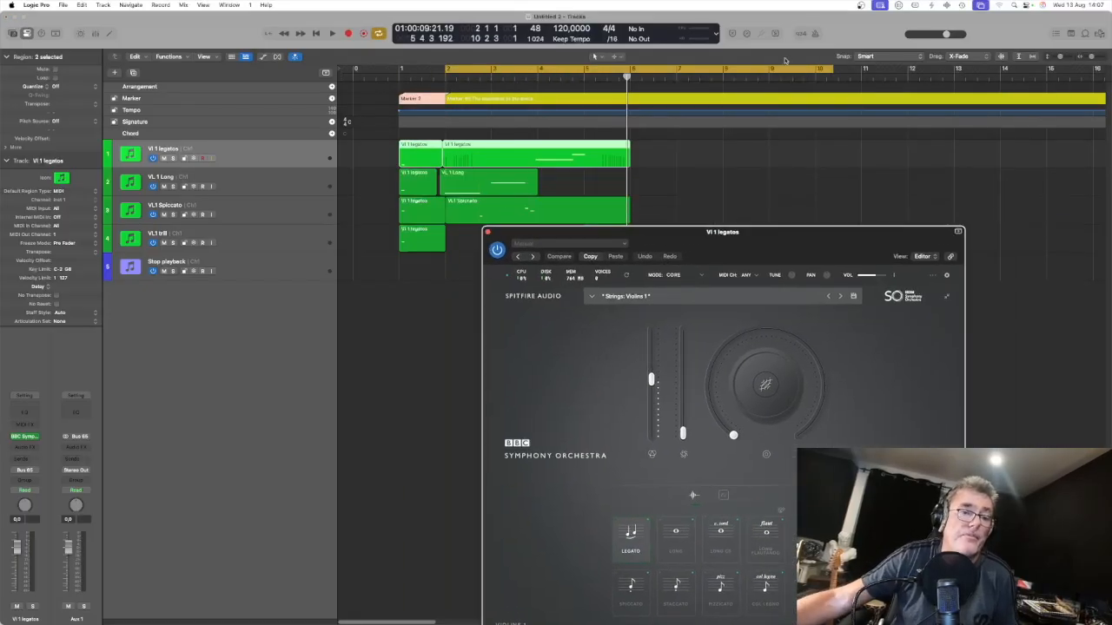
left_click_drag(831, 68, 629, 79)
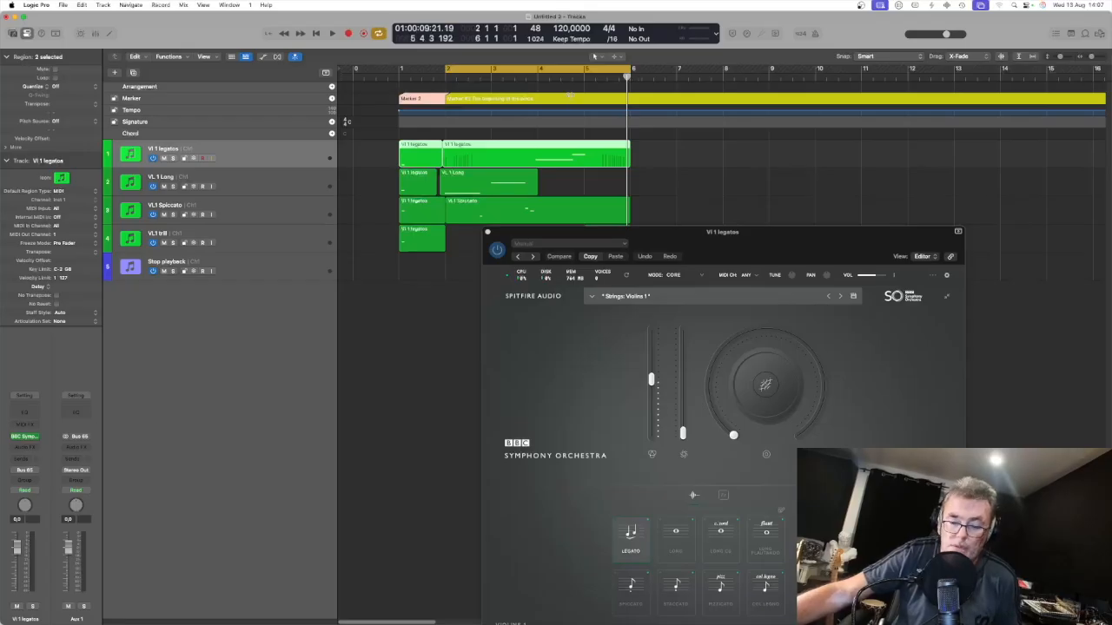
left_click_drag(447, 70, 398, 71)
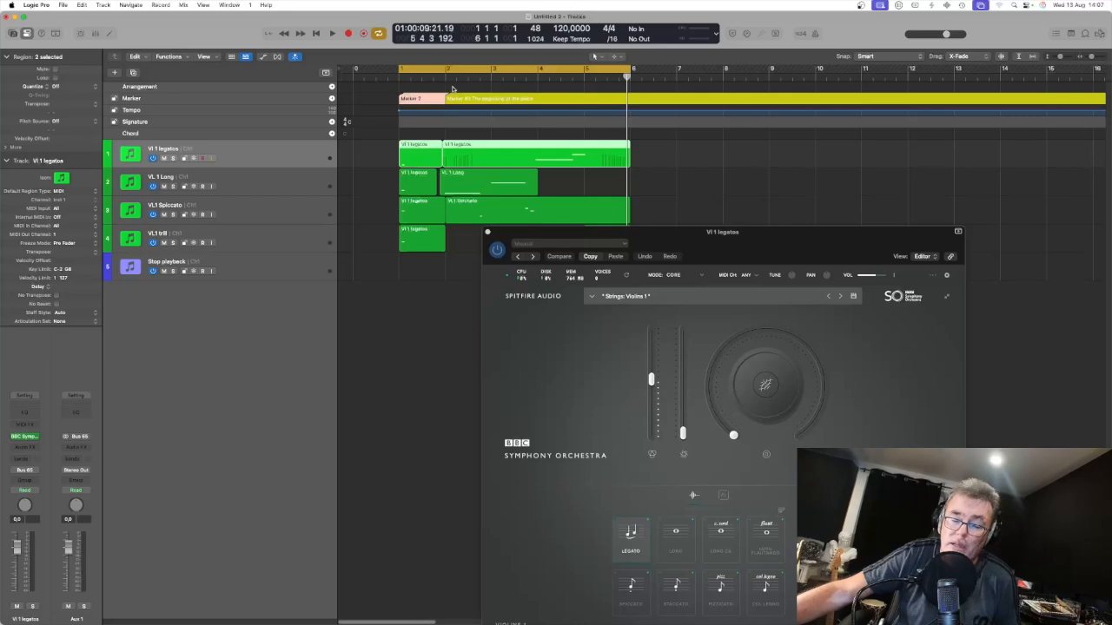